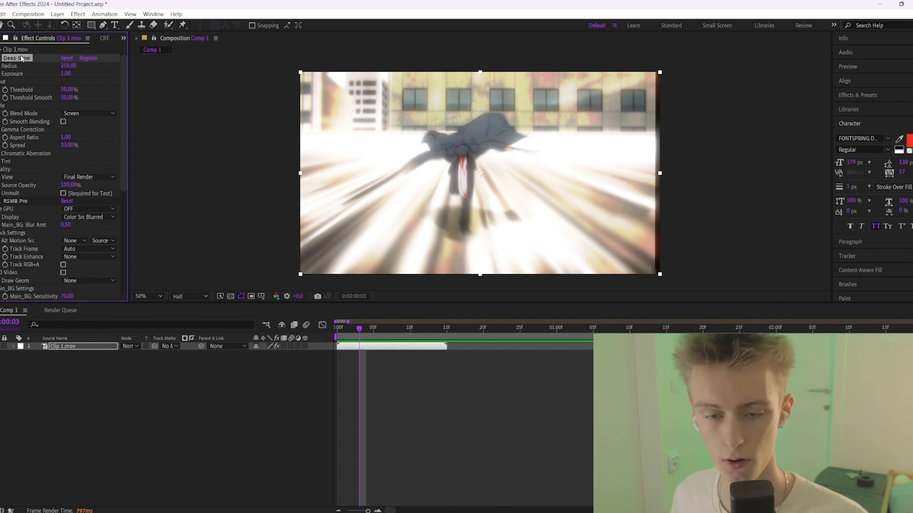
- Remove the Deep Glow and RSMB Pro effects from Clip 1
key(Delete)
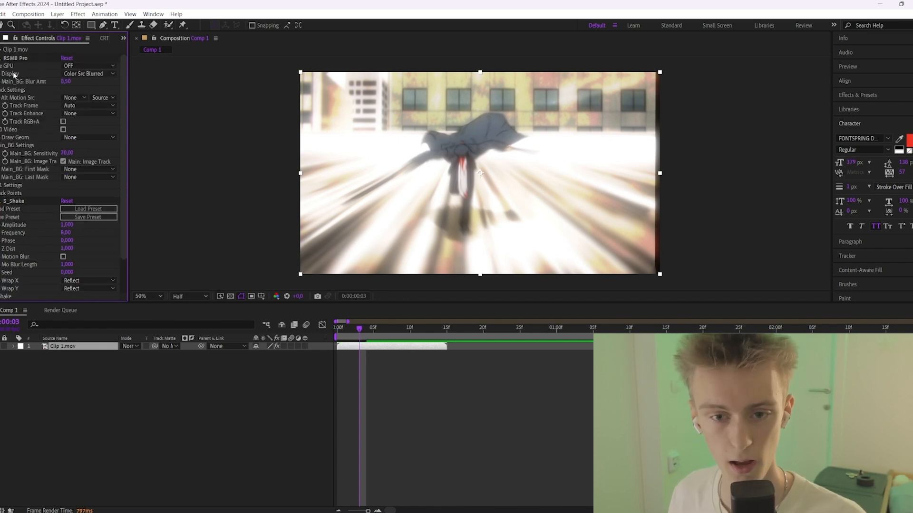
click(16, 58)
key(Delete)
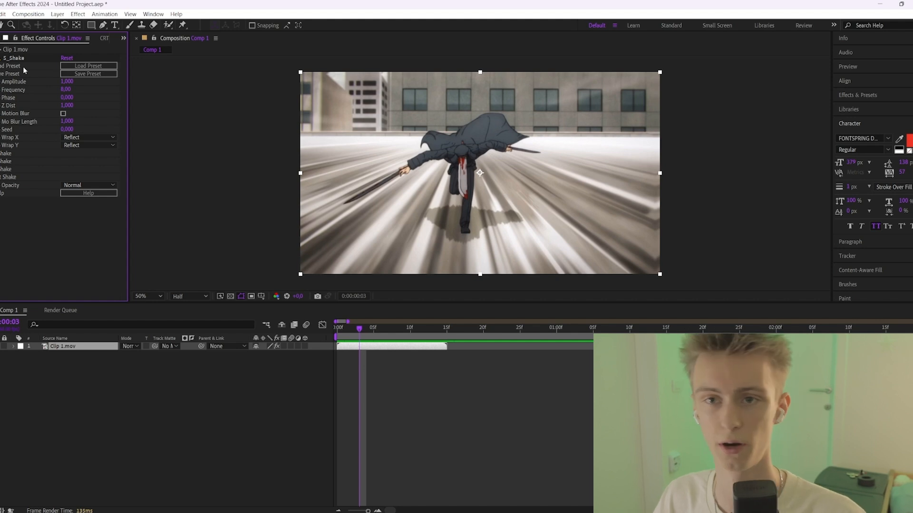
- Paste Deep Glow and RSMB Pro onto Clip 1 below S_Shake, and move RSMB Pro above Deep Glow
key(ctrl+v)
scroll(36, 142, down, 5)
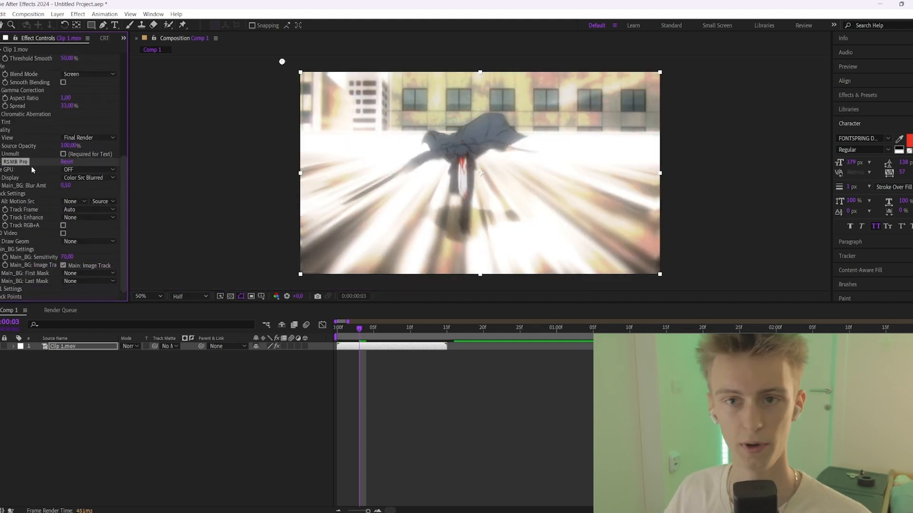
scroll(32, 170, up, 5)
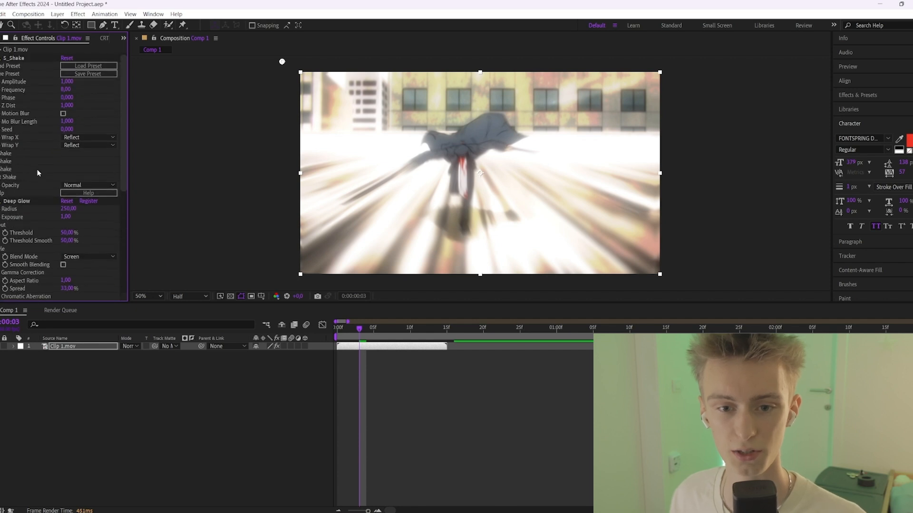
scroll(21, 100, down, 5)
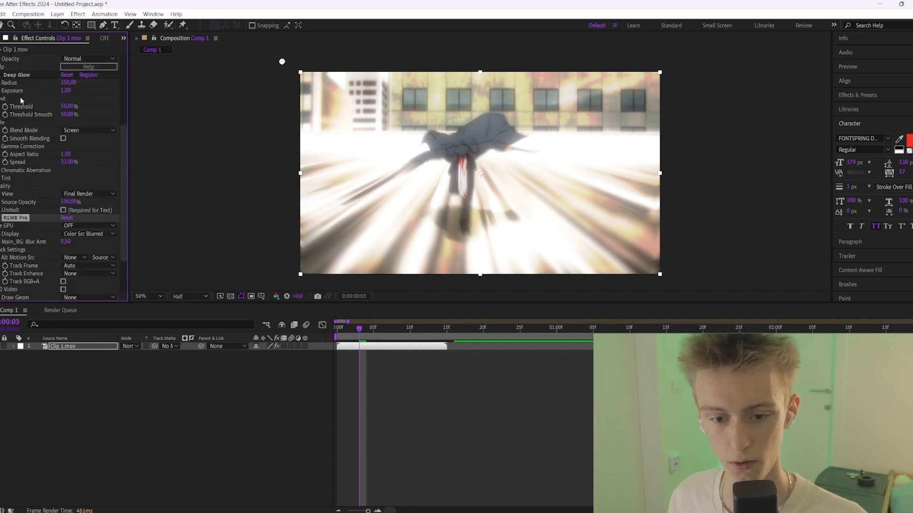
drag(11, 219, 28, 91)
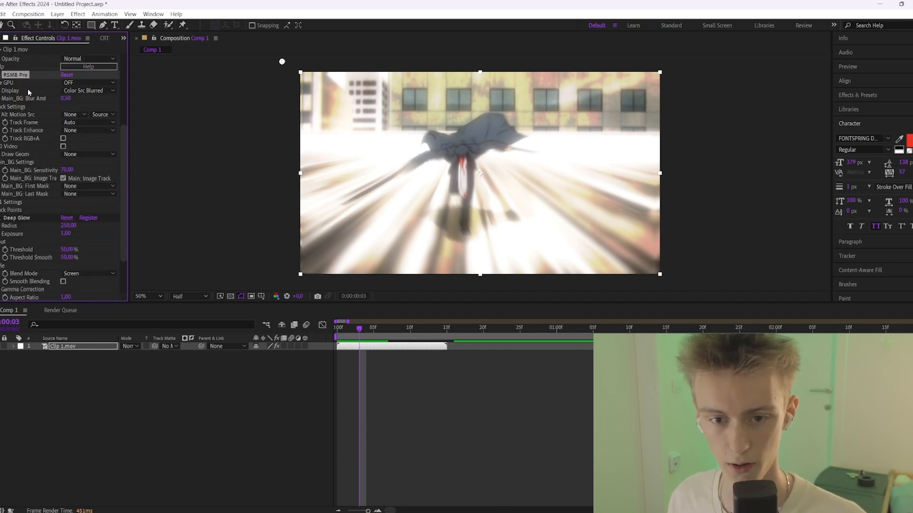
scroll(21, 155, down, 3)
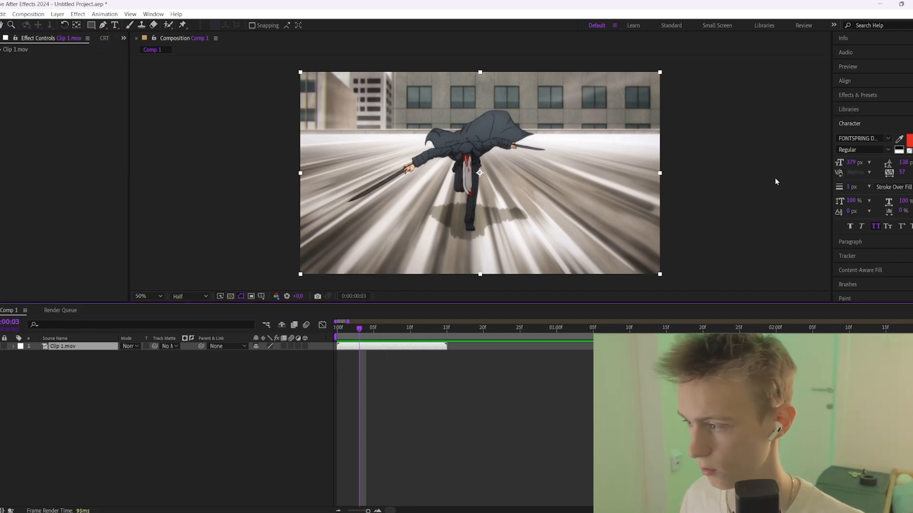
- Expand the preview settings and set the preview resolution to Quarter
click(847, 67)
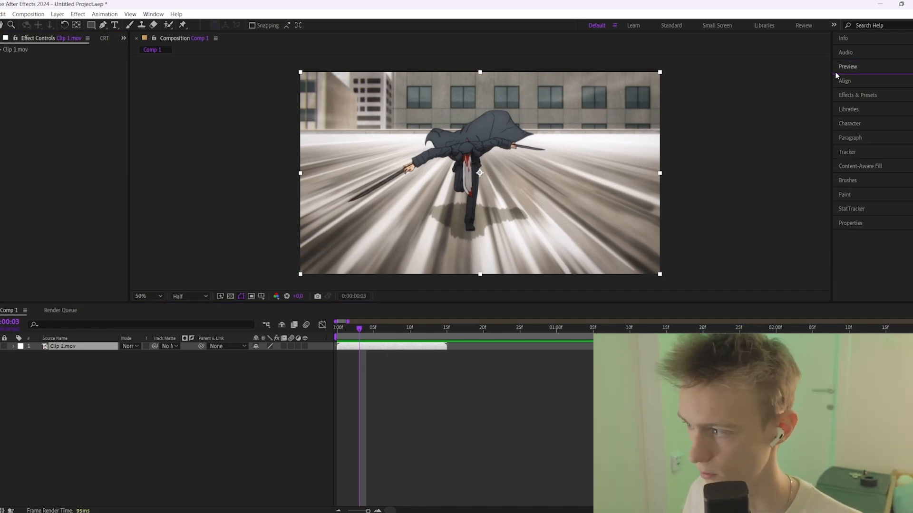
click(846, 66)
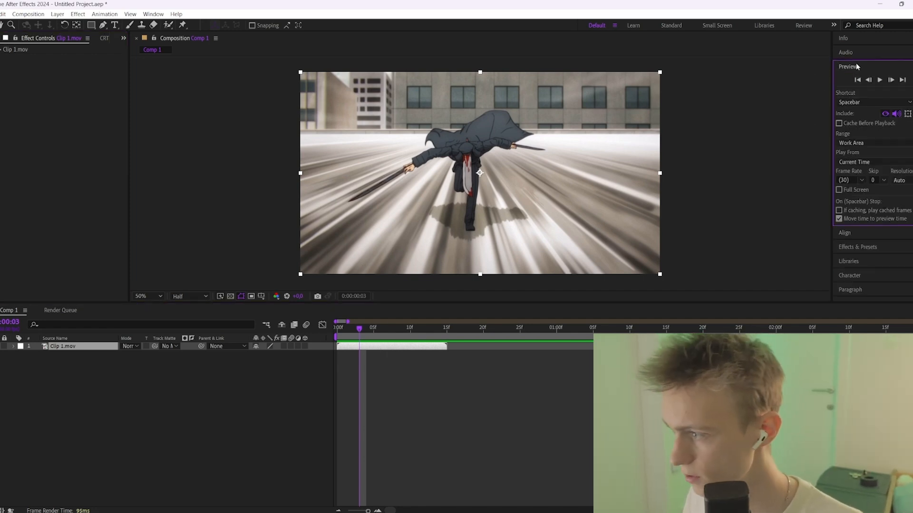
click(899, 180)
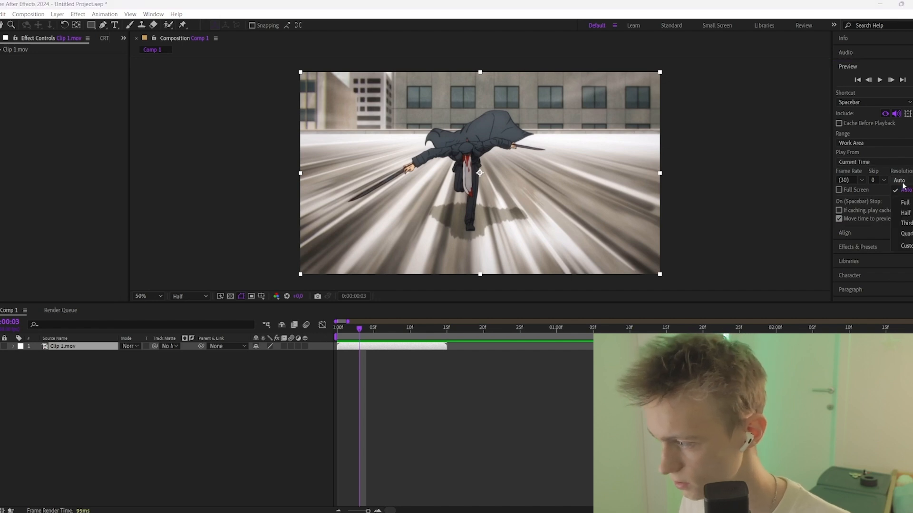
click(905, 234)
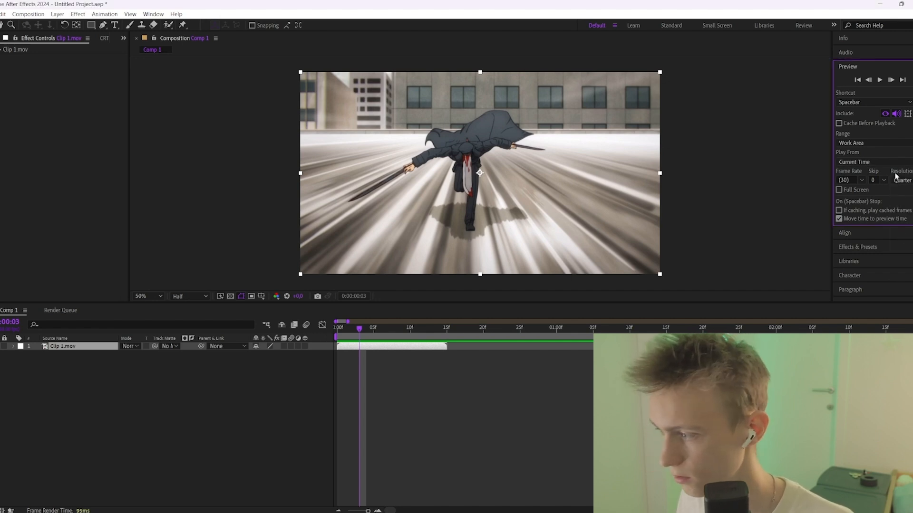
- Set the composition viewer's resolution to Quarter and magnify the view to 100%
click(180, 295)
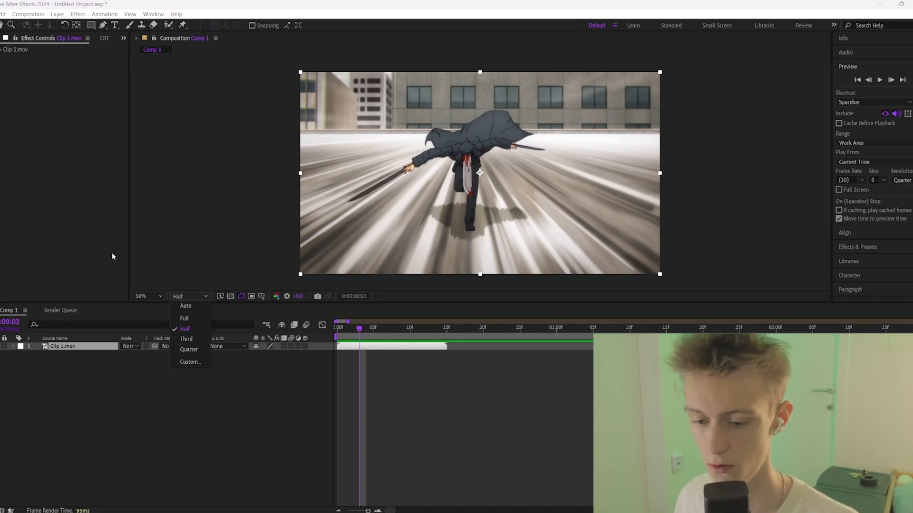
click(152, 276)
click(186, 292)
click(209, 249)
click(472, 151)
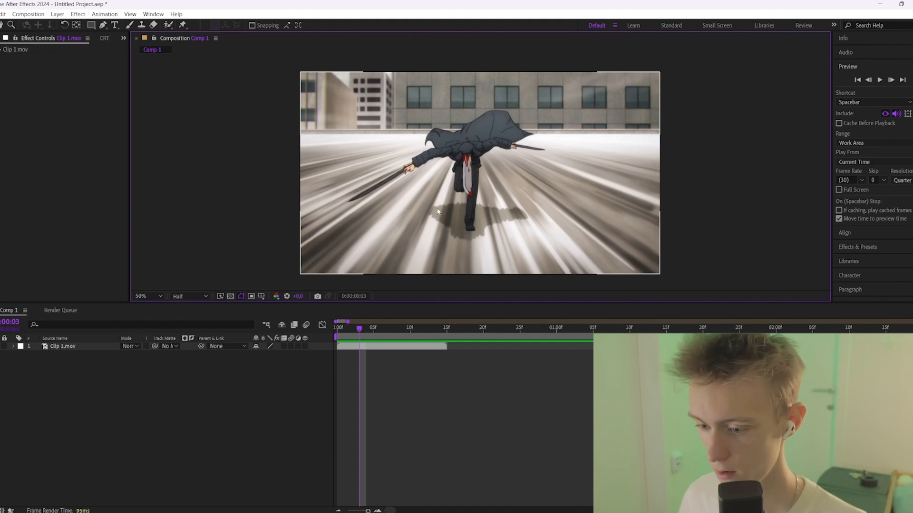
click(190, 295)
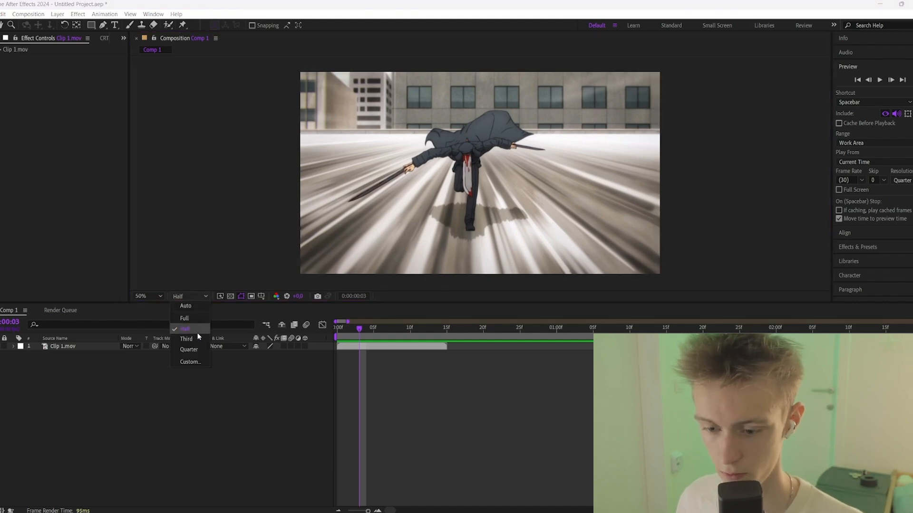
click(188, 349)
key(period)
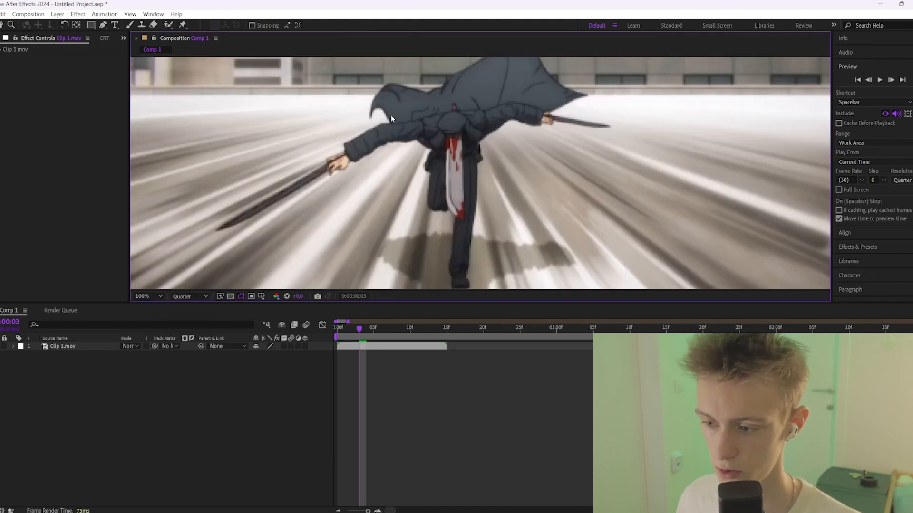
- Set the composition viewer's resolution to Half, keep the preview resolution at Quarter, and return the view to 50%
click(189, 296)
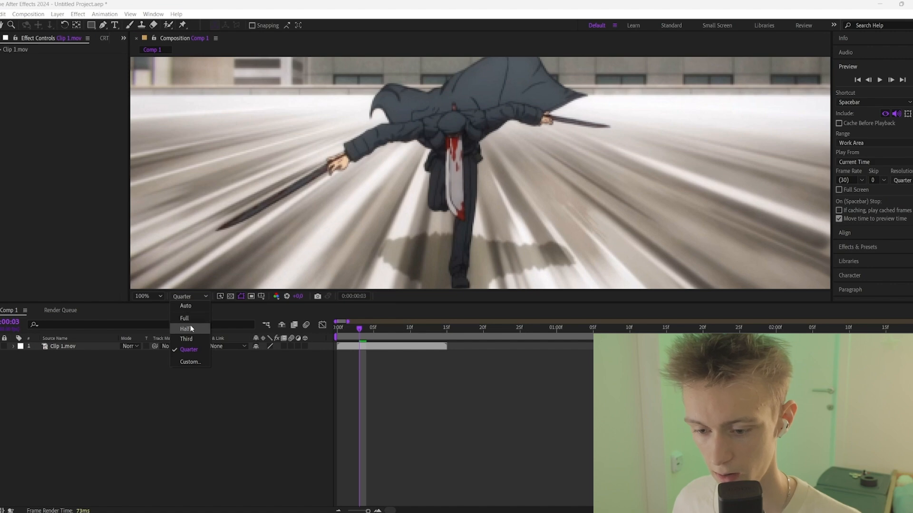
click(190, 328)
click(906, 181)
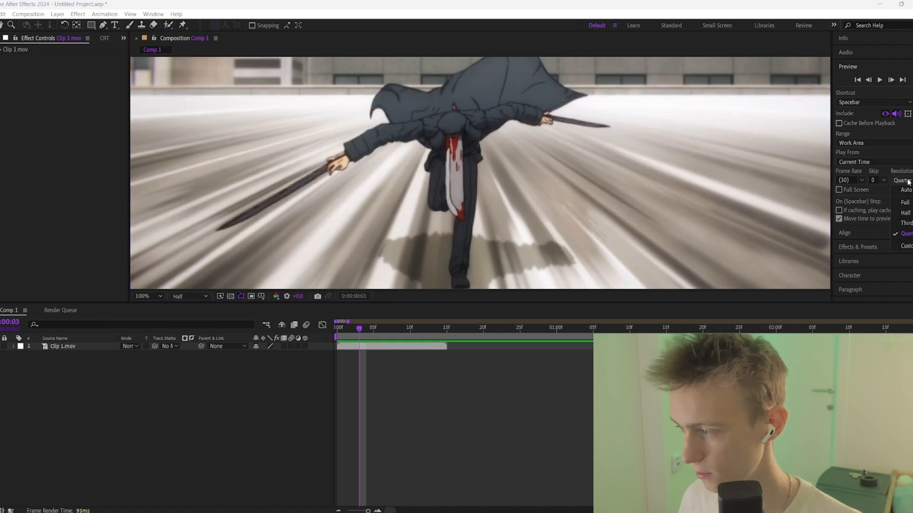
click(905, 233)
key(comma)
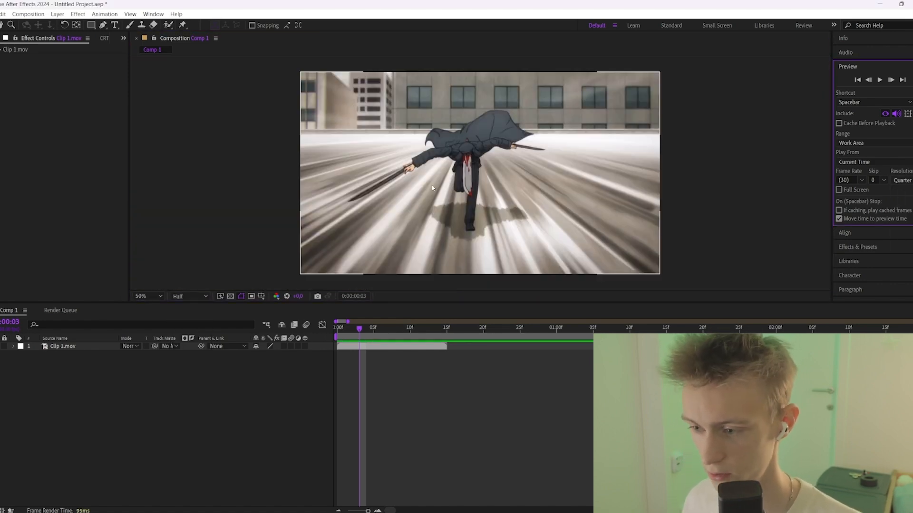
- Play back Clip 1 to judge the preview quality, and replay it from the first frame
click(466, 142)
key(space)
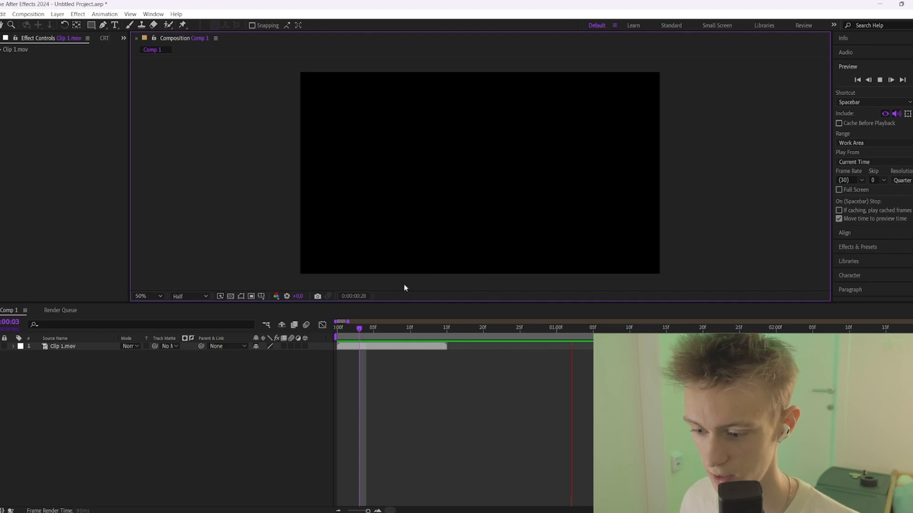
click(376, 332)
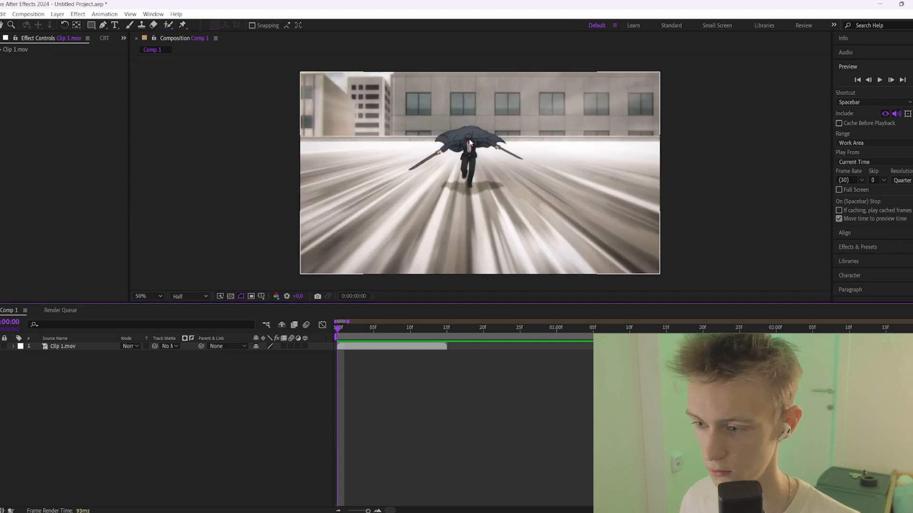
key(space)
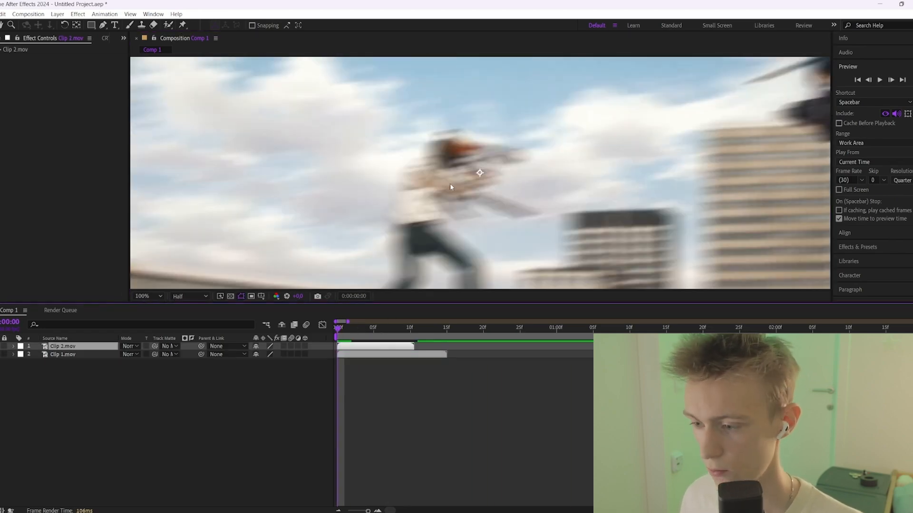
- Set the preview resolution to Auto and check the resolution options of the composition viewer
scroll(485, 183, down, 4)
scroll(496, 184, up, 2)
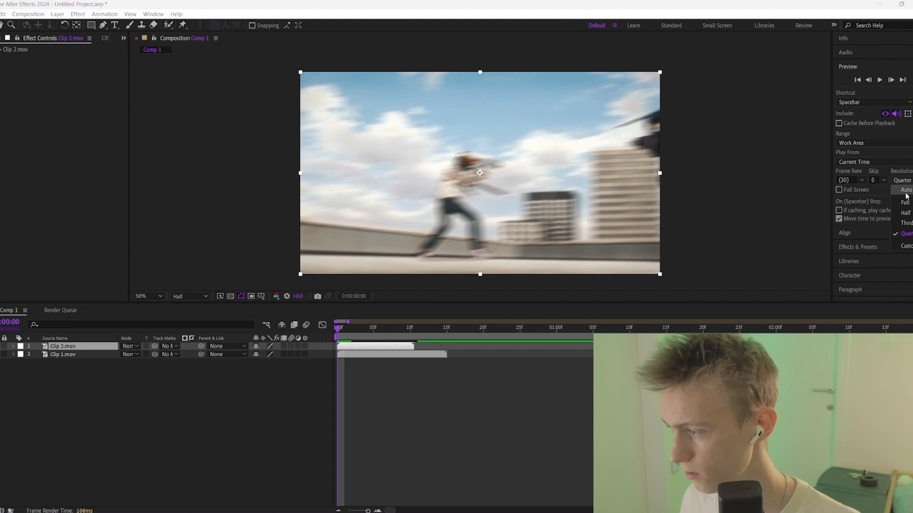
click(910, 181)
click(911, 180)
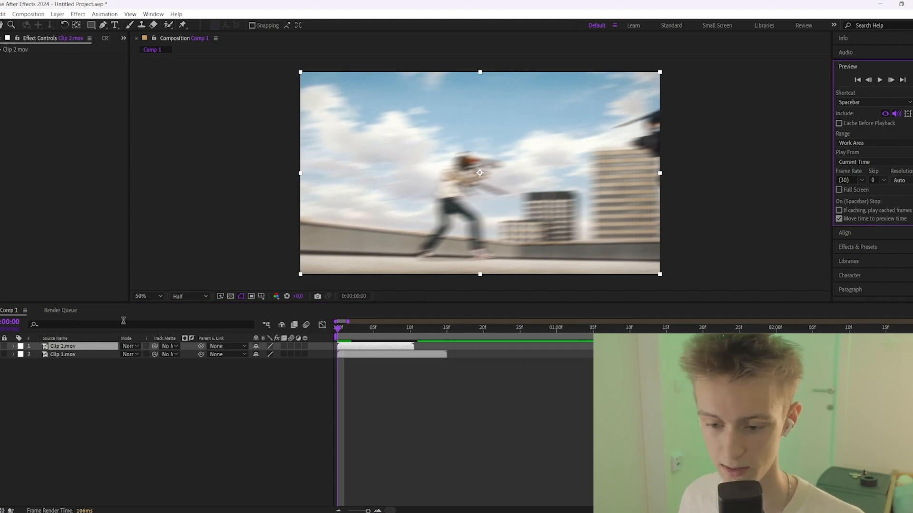
click(188, 296)
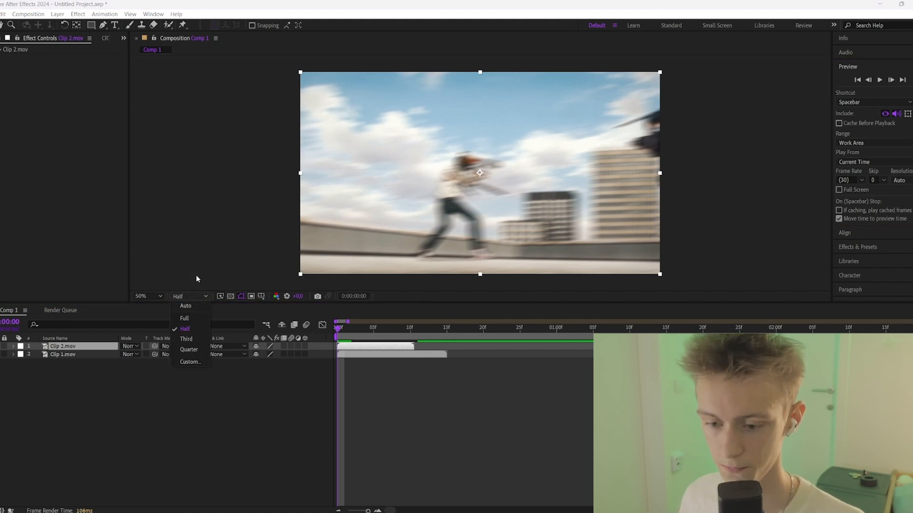
- Set the preview resolution to Quarter and the composition viewer's resolution to Third
click(899, 182)
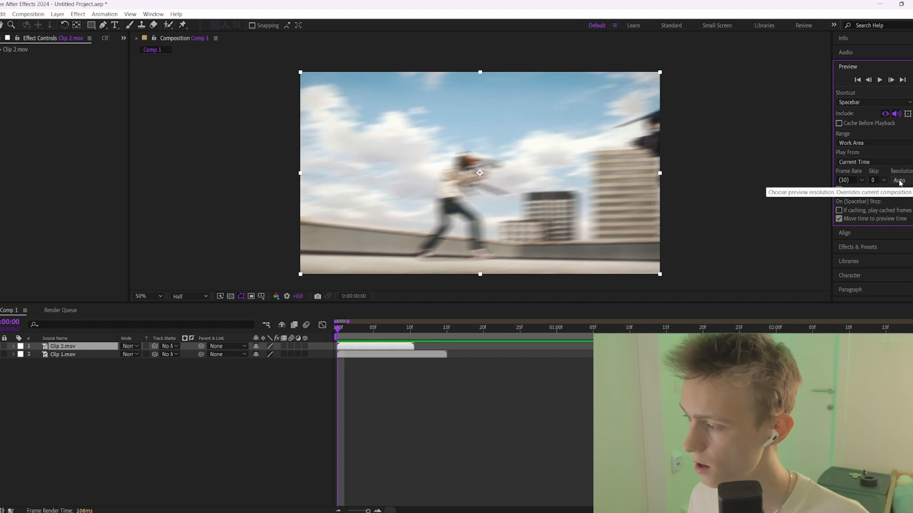
click(899, 181)
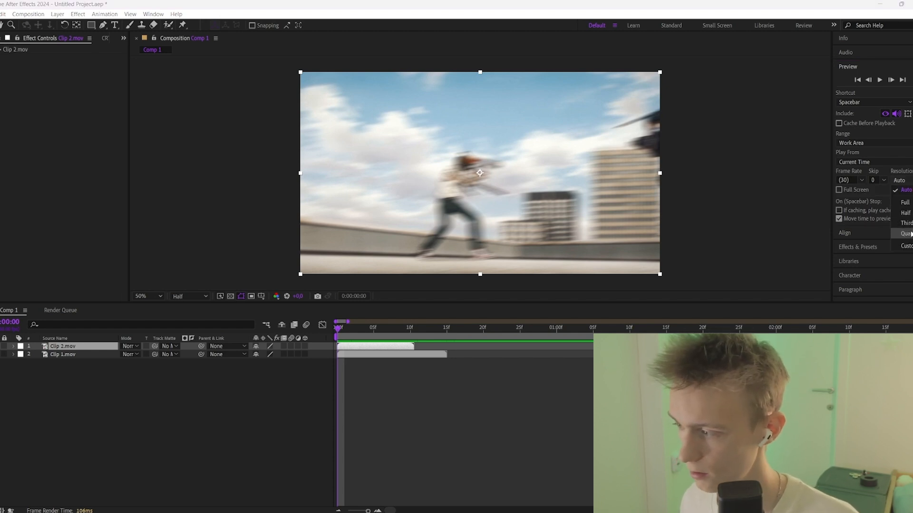
click(908, 233)
click(184, 297)
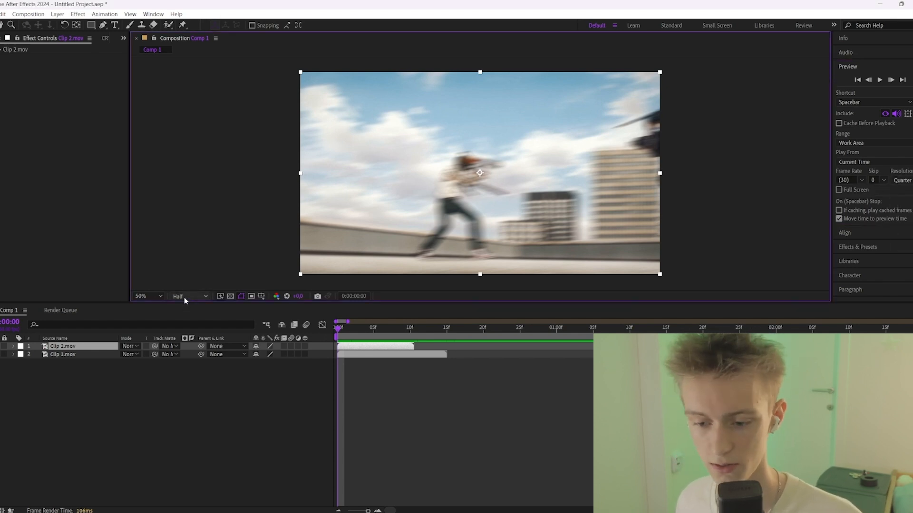
click(184, 298)
click(187, 338)
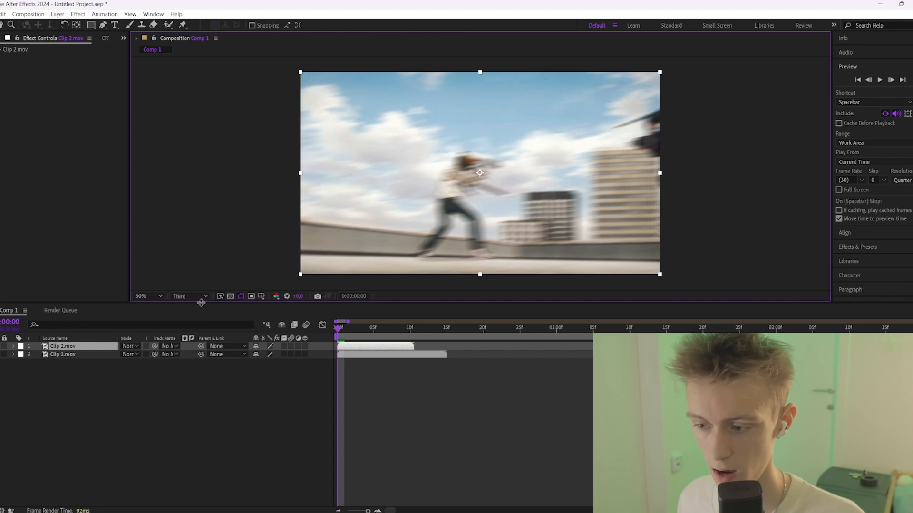
- Switch the preview resolution to Half and then to Full
click(902, 180)
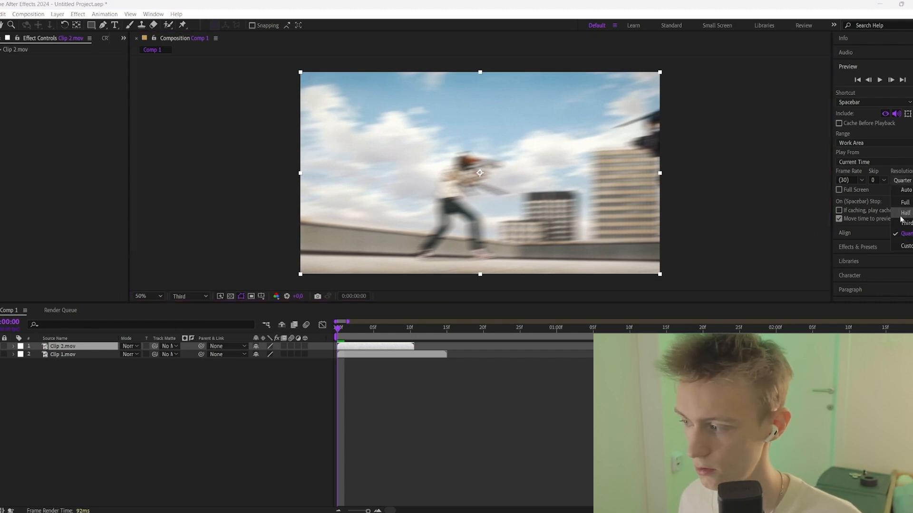
click(903, 214)
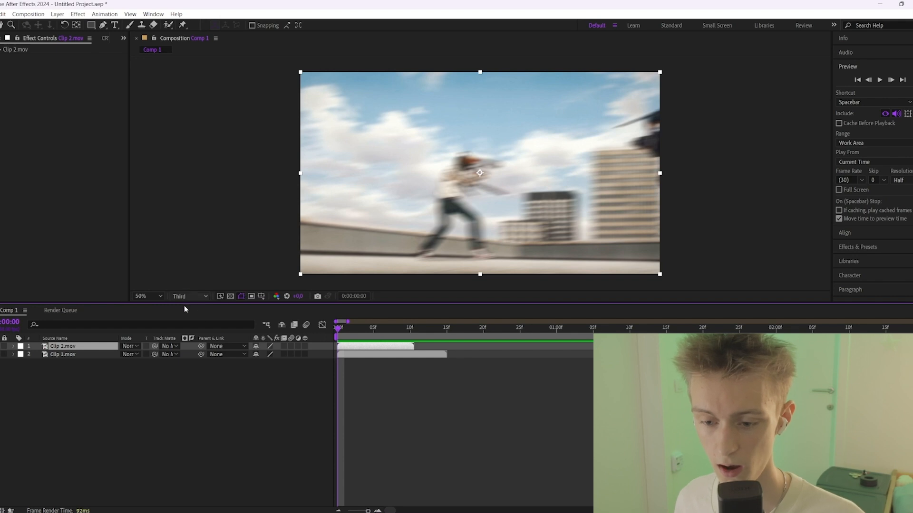
click(908, 179)
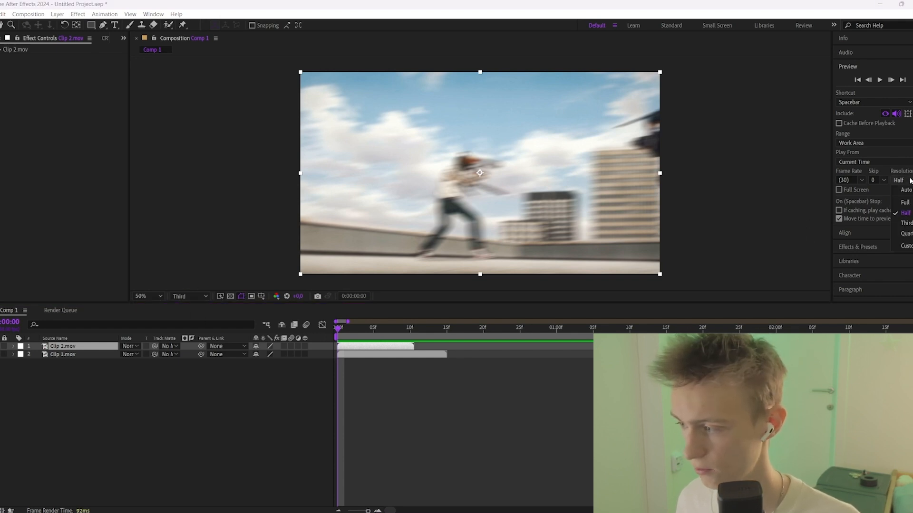
click(905, 202)
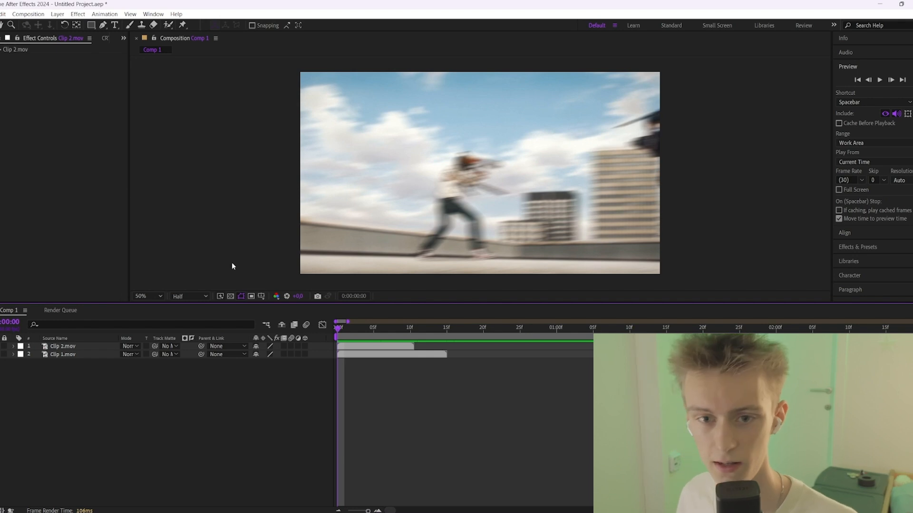
- Select the Clip 2 layer and open the Previews page of the preferences
key(ctrl+Down)
click(3, 13)
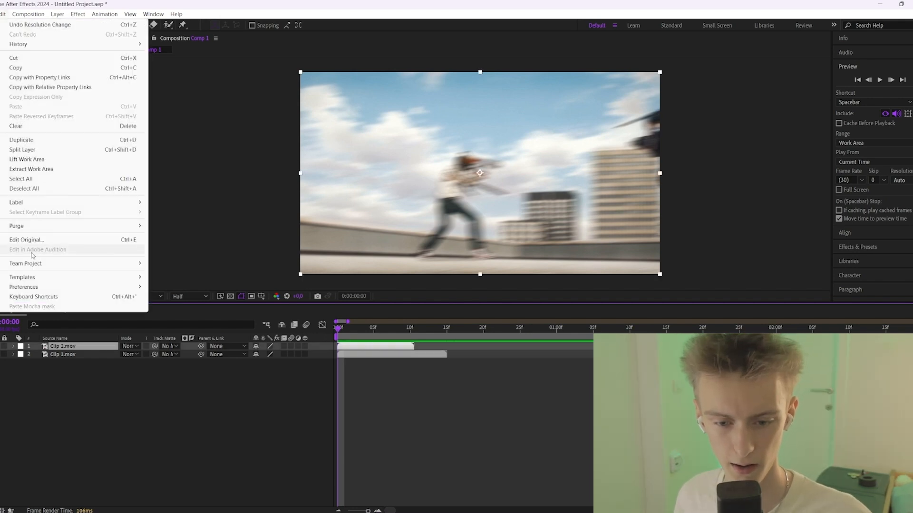
mouse_move(41, 287)
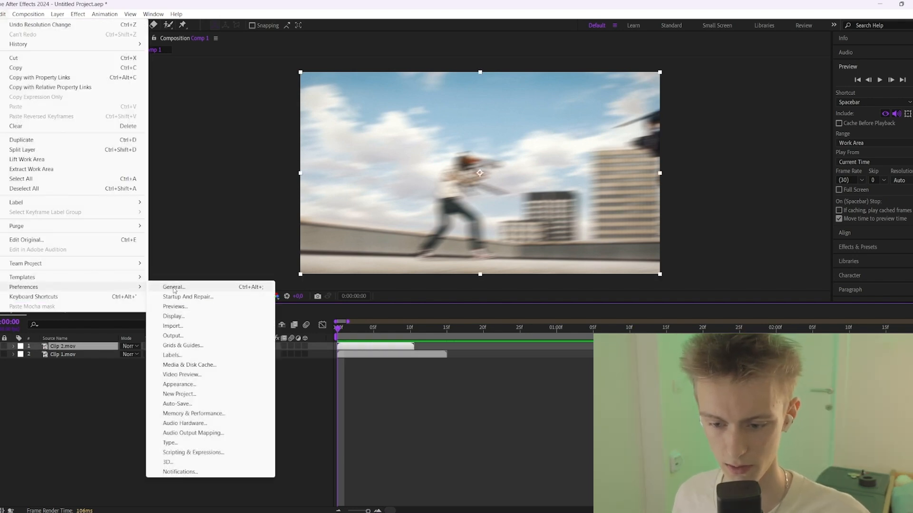
click(178, 307)
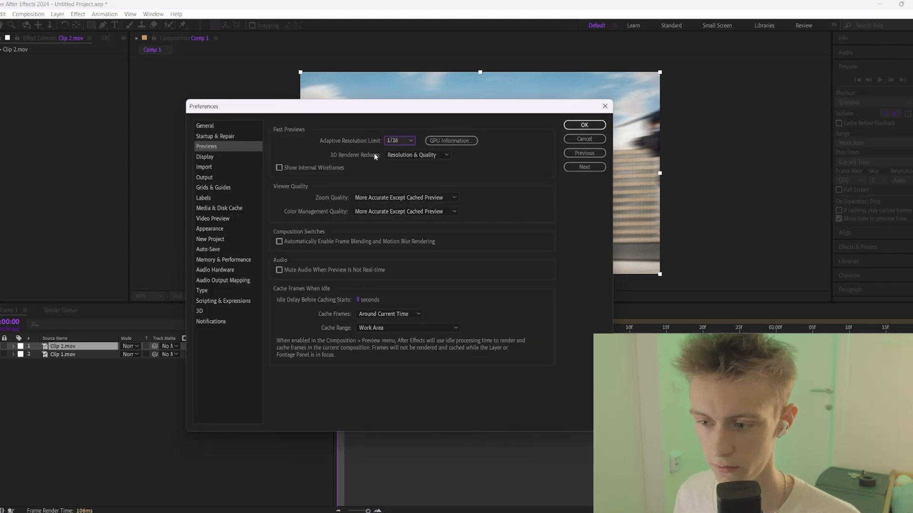
- Review the Adaptive Resolution Limit choices on the Previews page and close the preferences
click(399, 141)
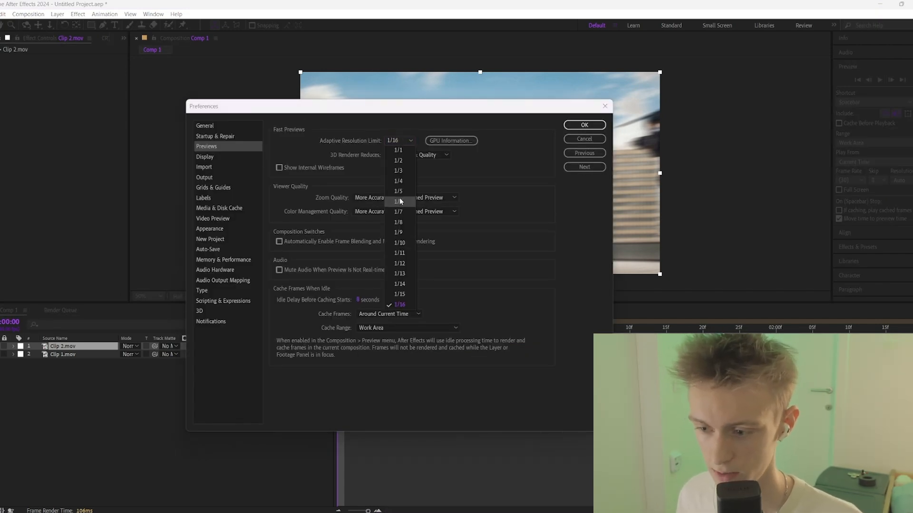
click(437, 172)
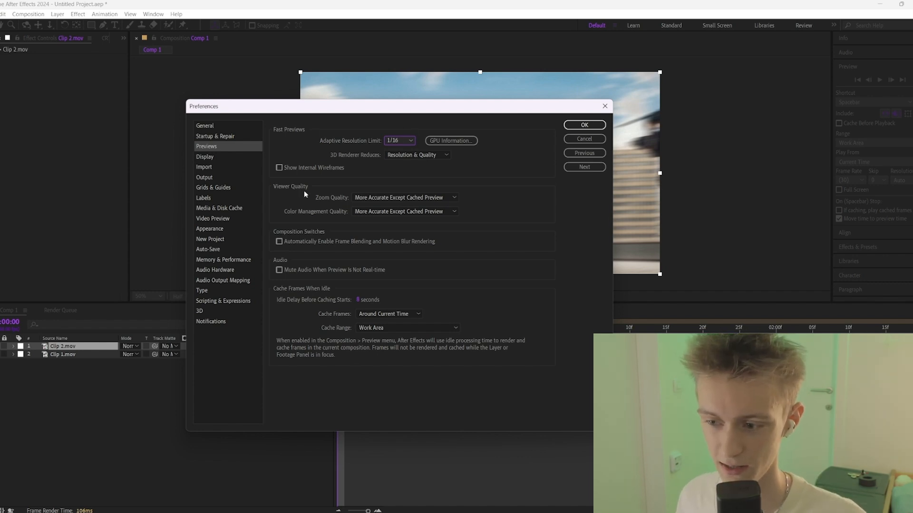
key(Return)
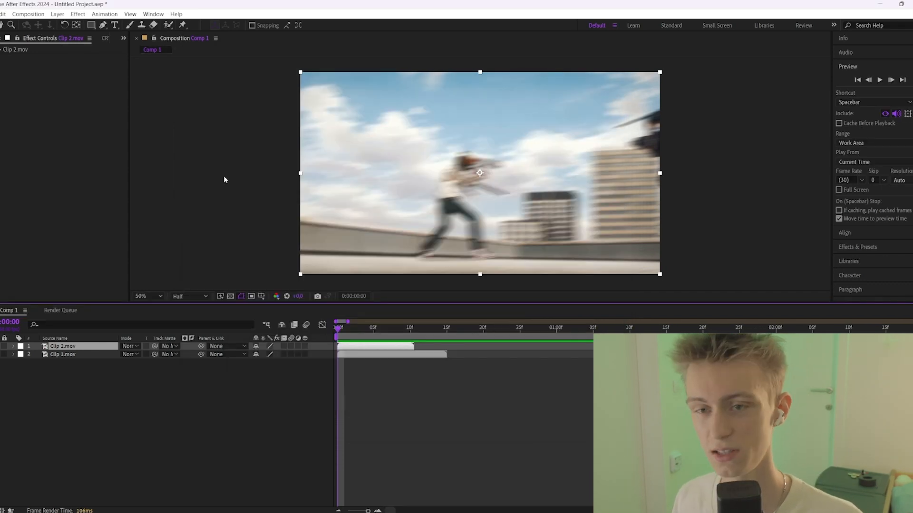
- Set the composition viewer's fast previews to Adaptive Resolution and scrub through the Clip 3 footage with Deep Glow
click(221, 297)
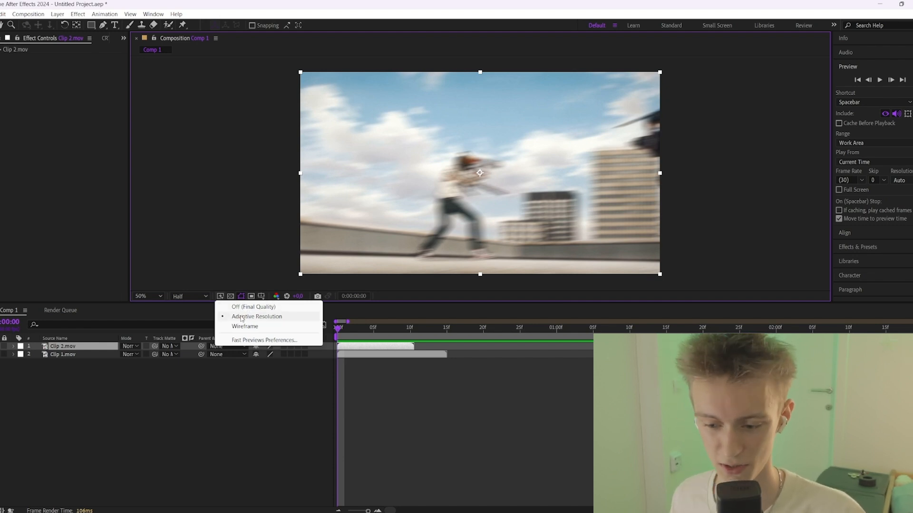
click(242, 317)
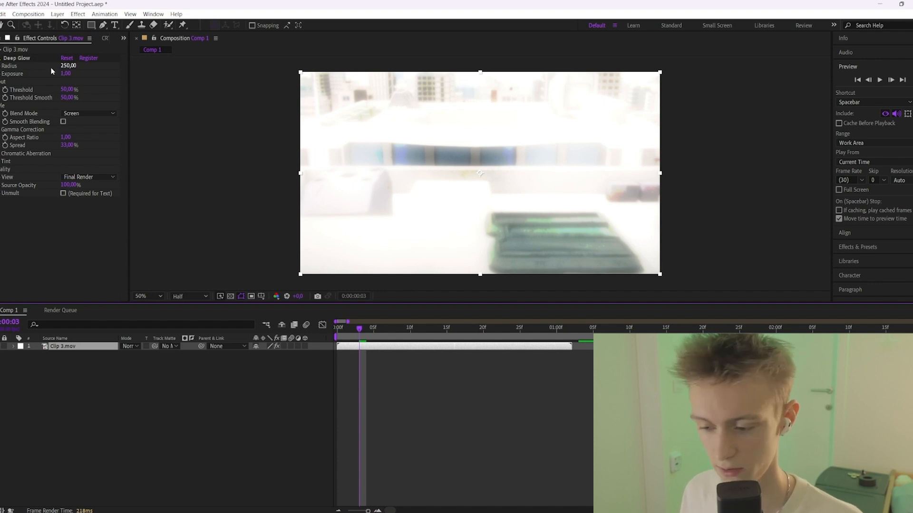
drag(373, 329, 410, 331)
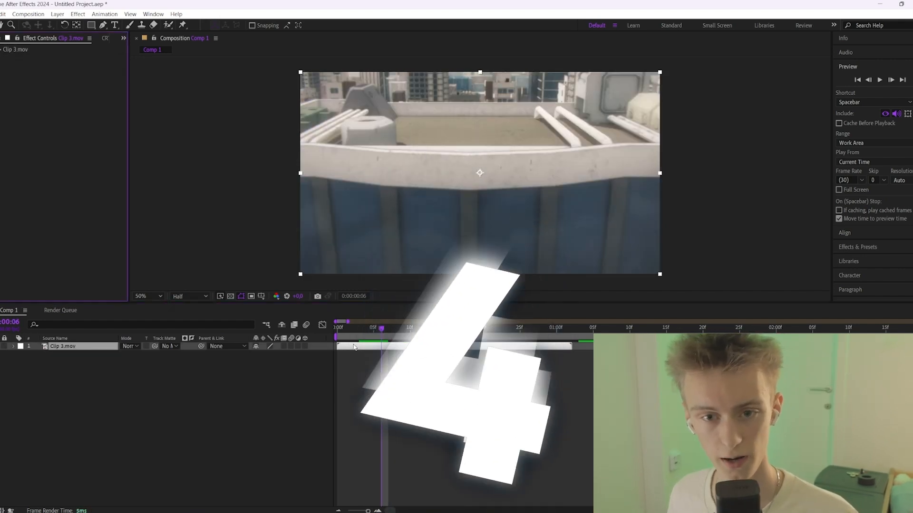
- Examine the Memory & Performance and Media & Disk Cache pages of the preferences, including the maximum disk cache size
click(3, 13)
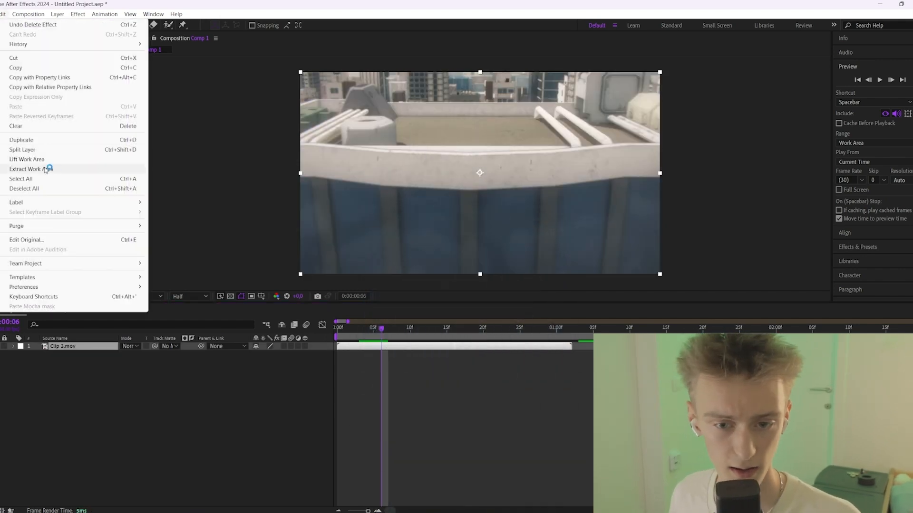
mouse_move(45, 287)
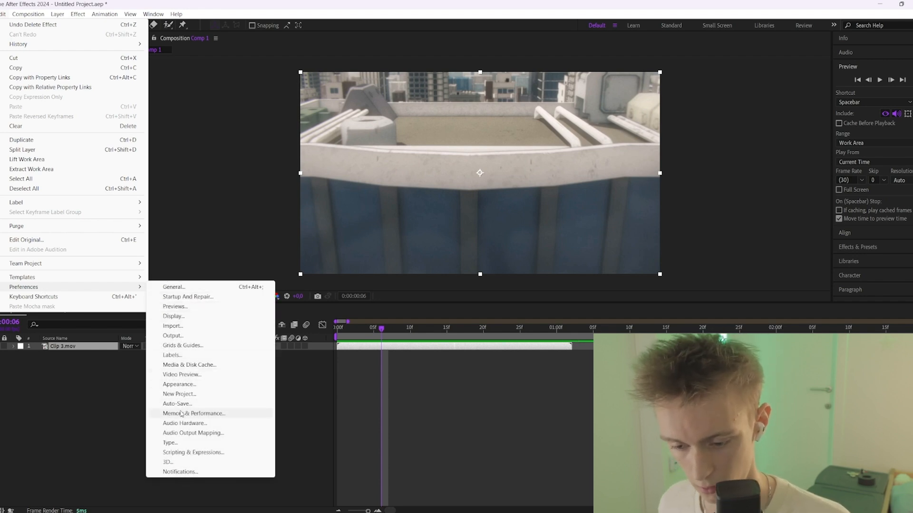
click(223, 414)
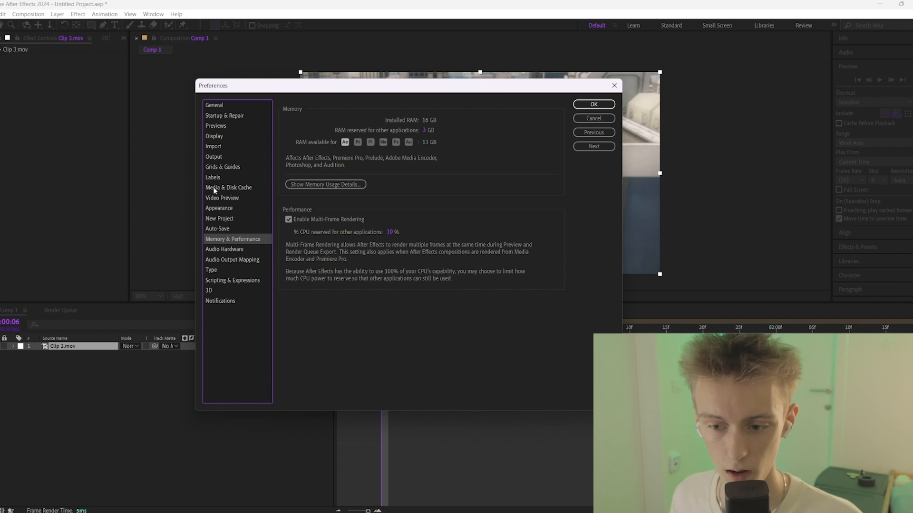
click(241, 189)
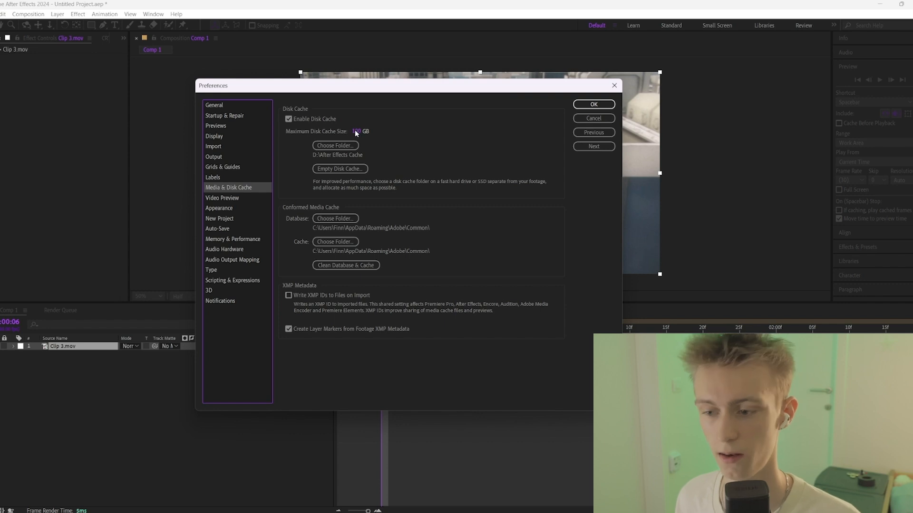
click(232, 240)
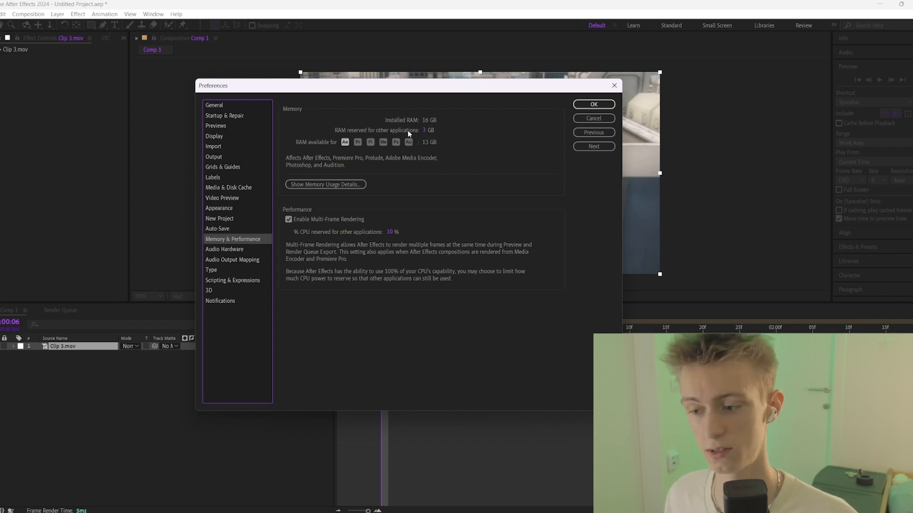
- Set the RAM reserved for other applications to 5 GB
click(424, 130)
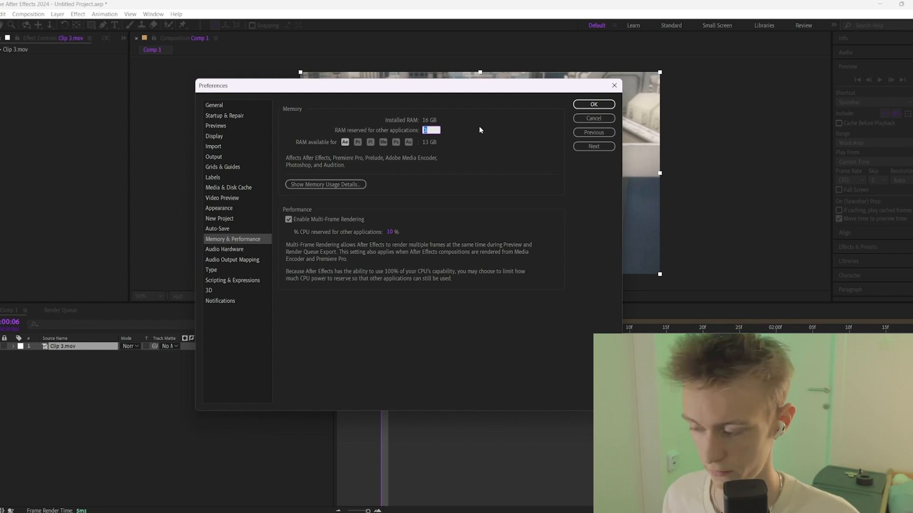
key(Return)
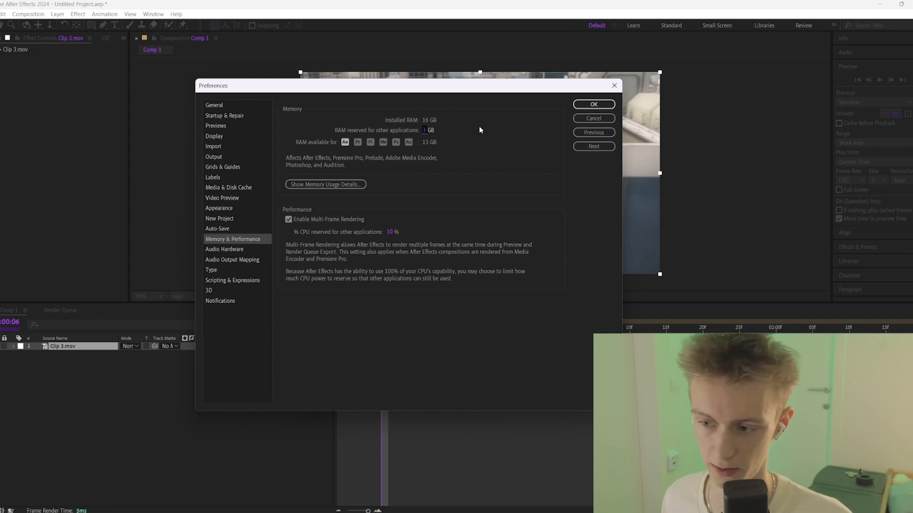
click(424, 131)
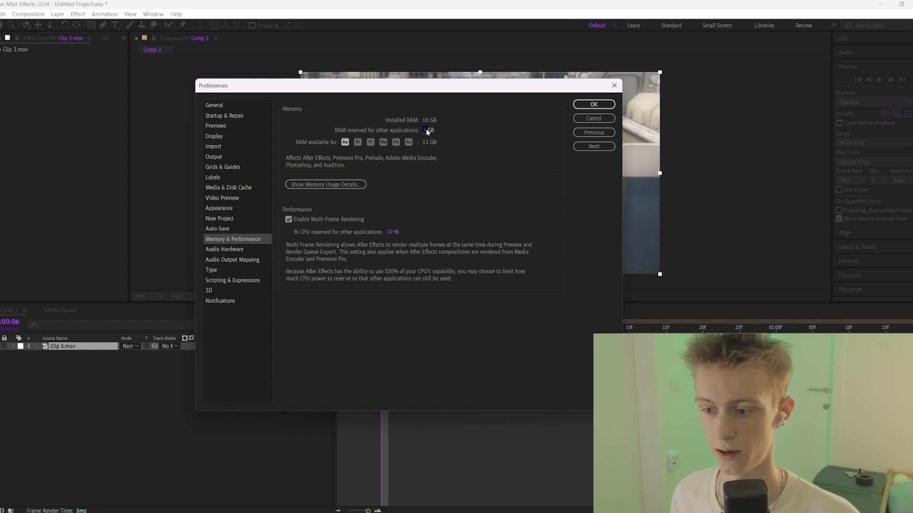
key(Up)
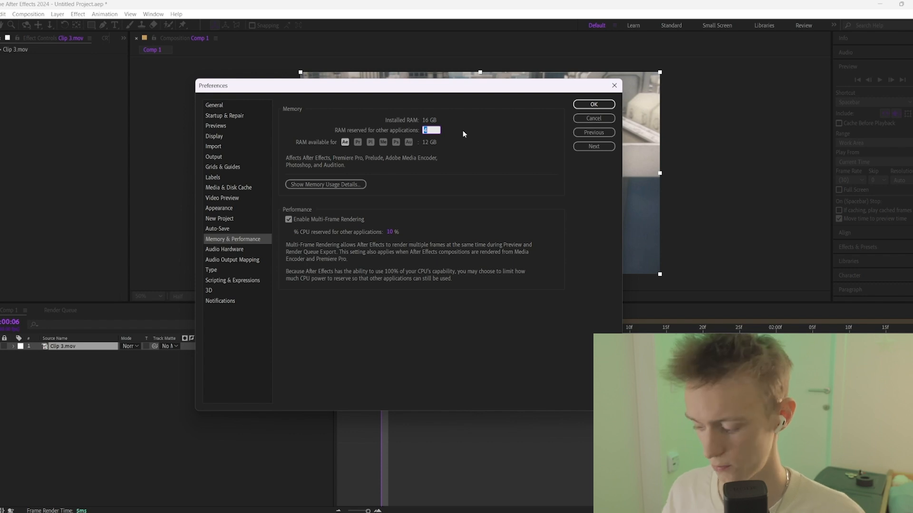
key(Up)
key(Return)
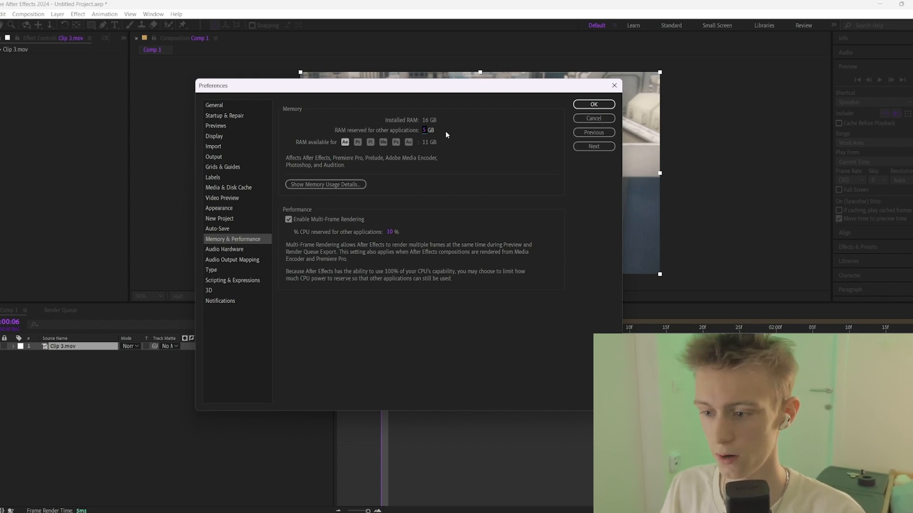
- Set the RAM reserved for other applications to 3 GB and check the CPU percentage reserved for other applications
click(425, 131)
text(5)
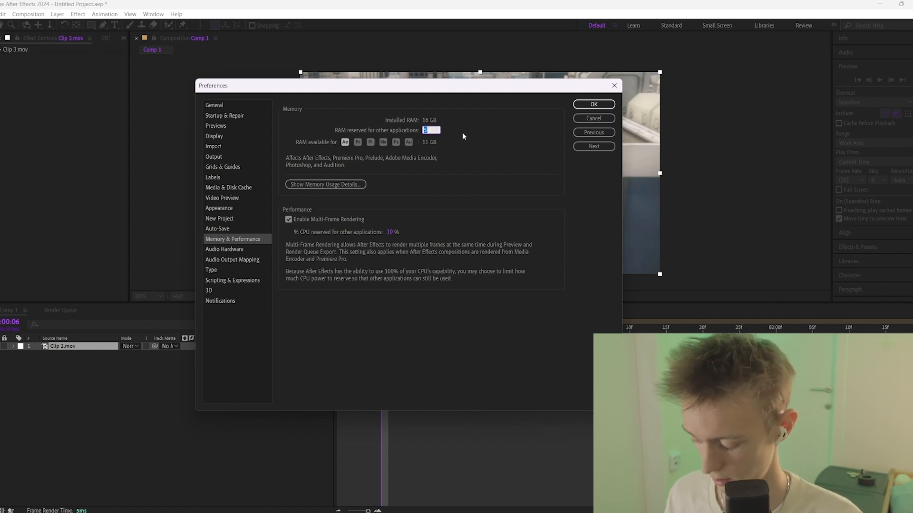
text(3)
key(Tab)
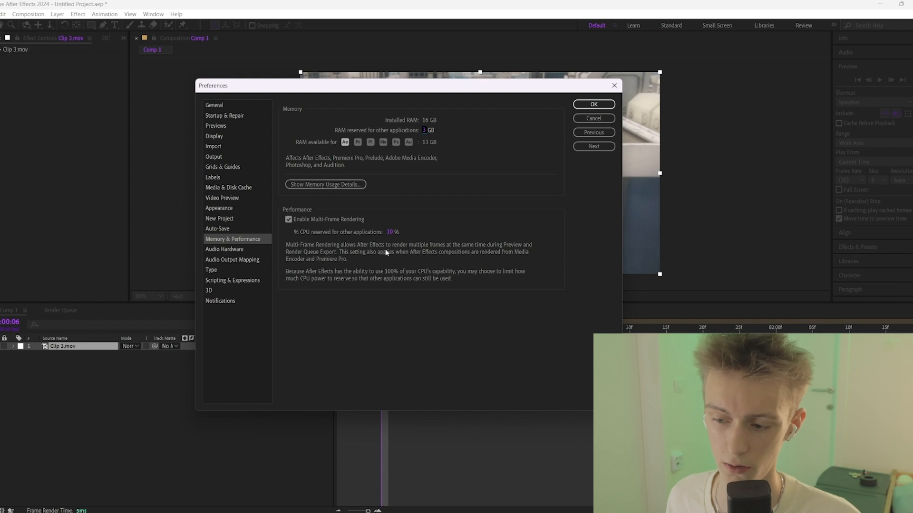
click(389, 232)
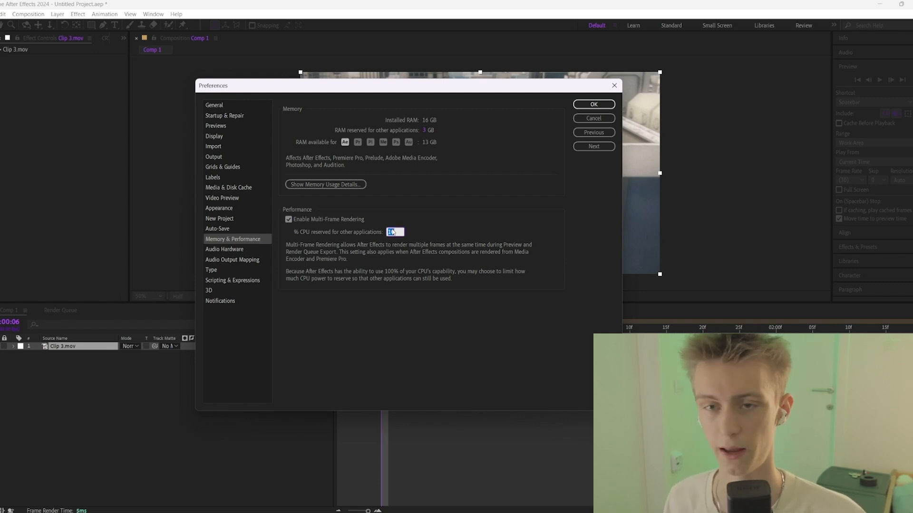
click(395, 225)
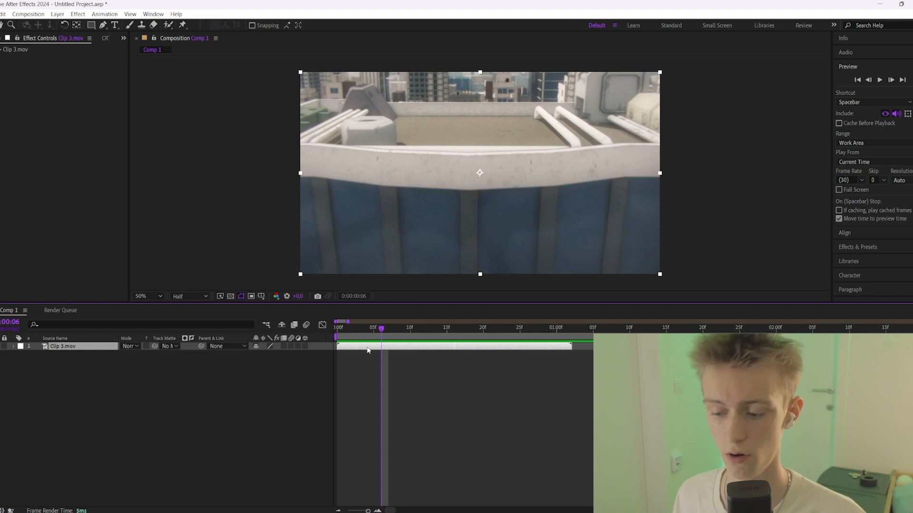
- Return to the start of Comp 1, select the Clip 3 layer and scrub to frame 7
click(327, 349)
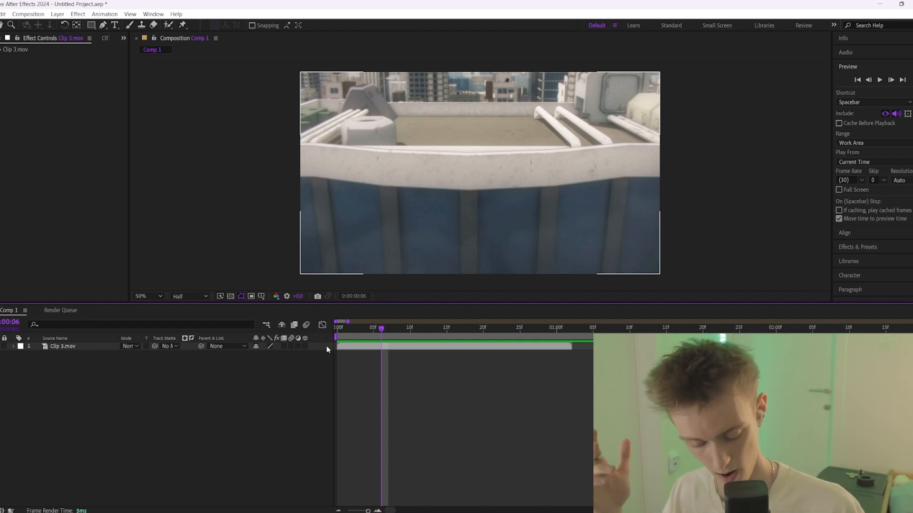
key(Home)
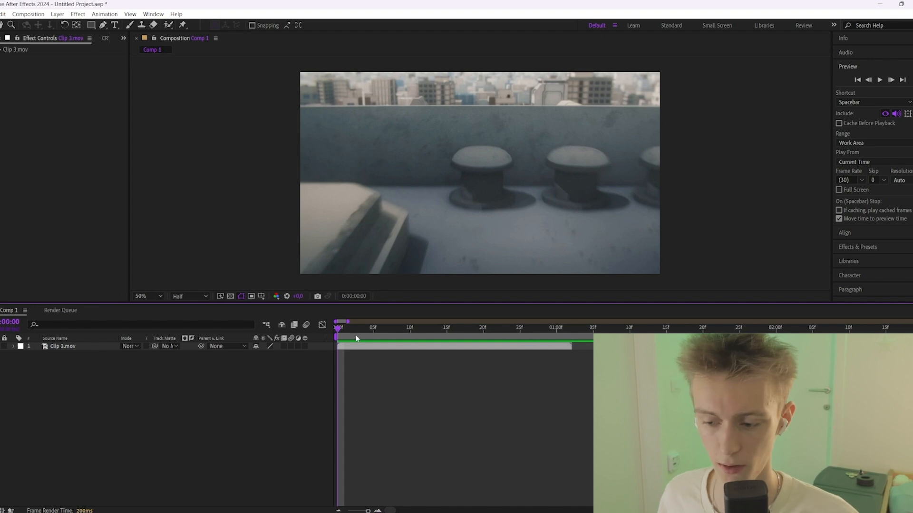
click(356, 348)
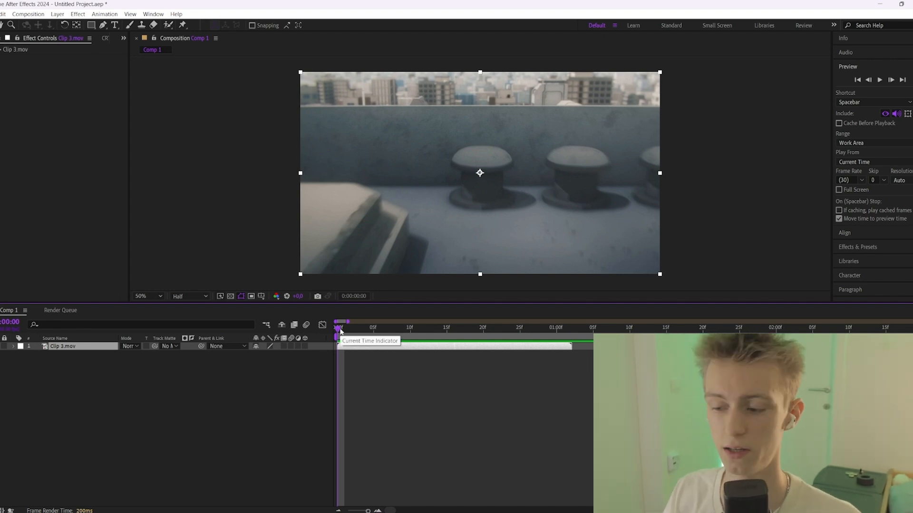
drag(340, 332, 389, 329)
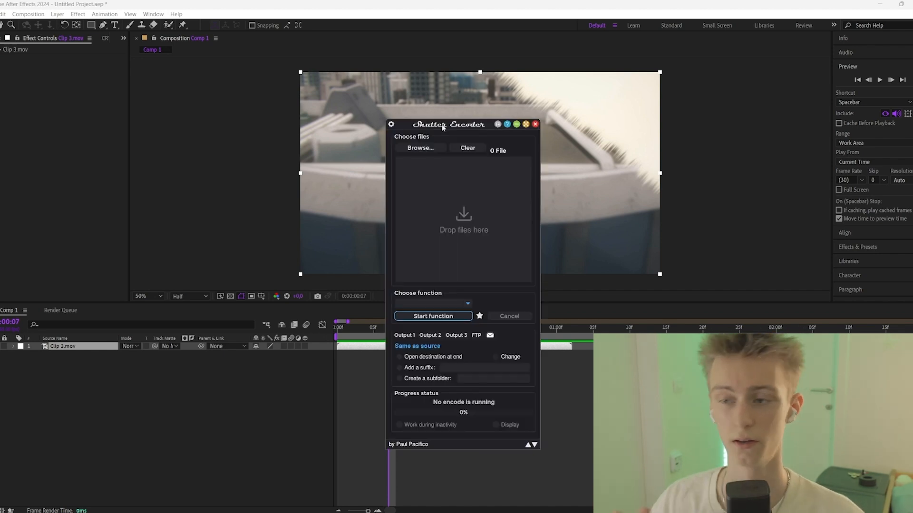
- Switch to Shutter Encoder and add Clip 1.mp4 from the Compressed Clips folder to its file list
drag(442, 127, 236, 116)
key(super+e)
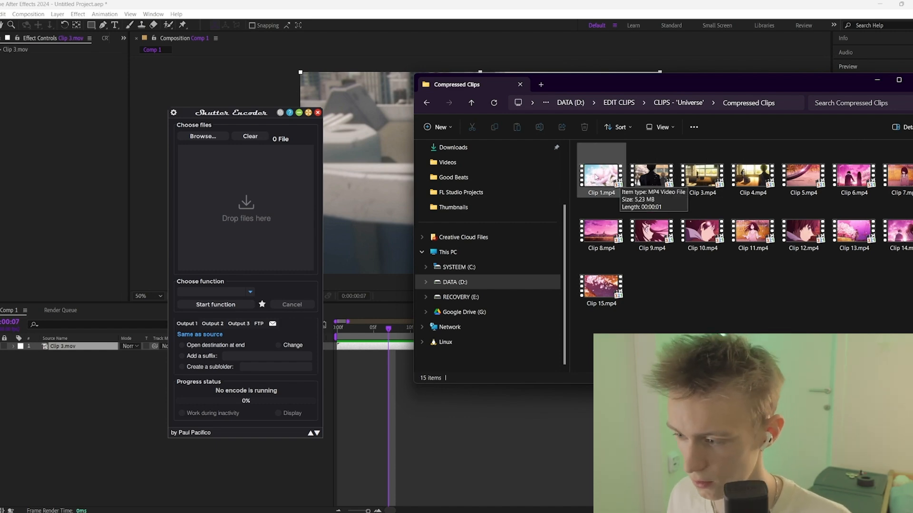
drag(598, 181, 232, 202)
click(316, 293)
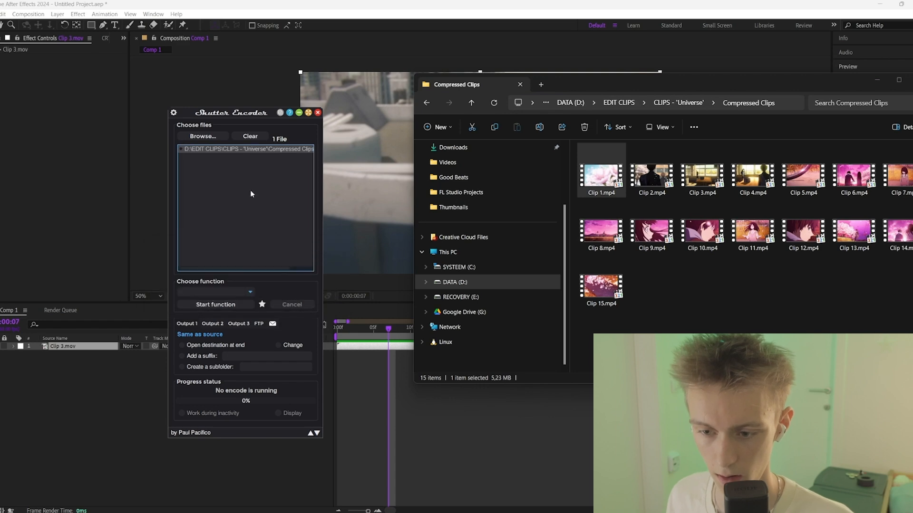
- Choose the Apple ProRes function at 422 and start converting Clip 1.mp4
click(249, 292)
scroll(219, 266, down, 1)
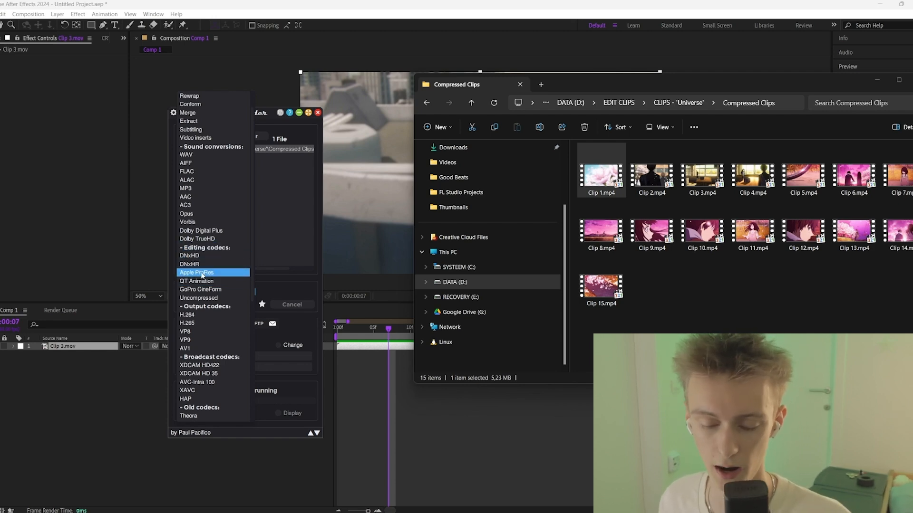
click(187, 264)
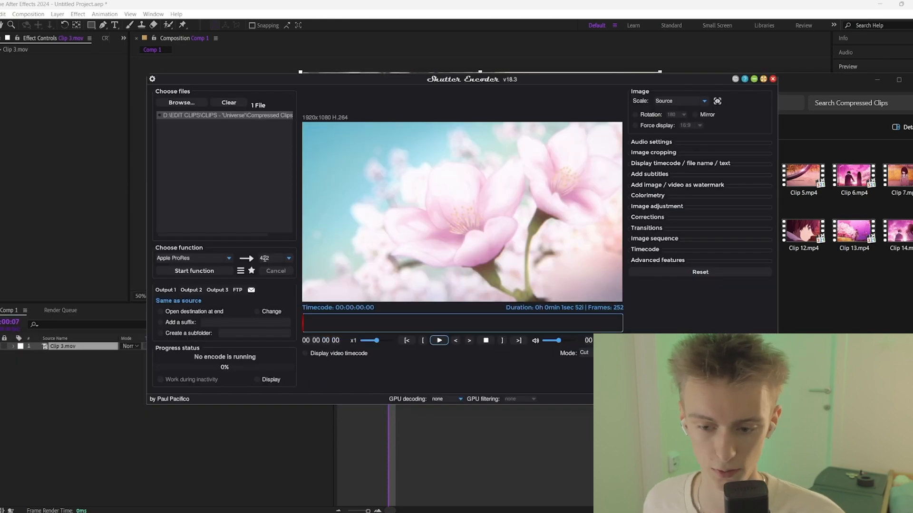
click(194, 270)
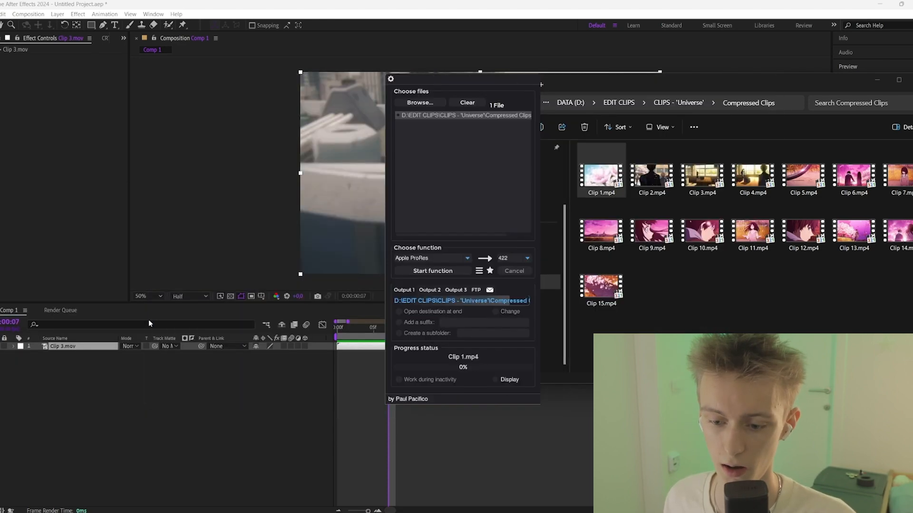